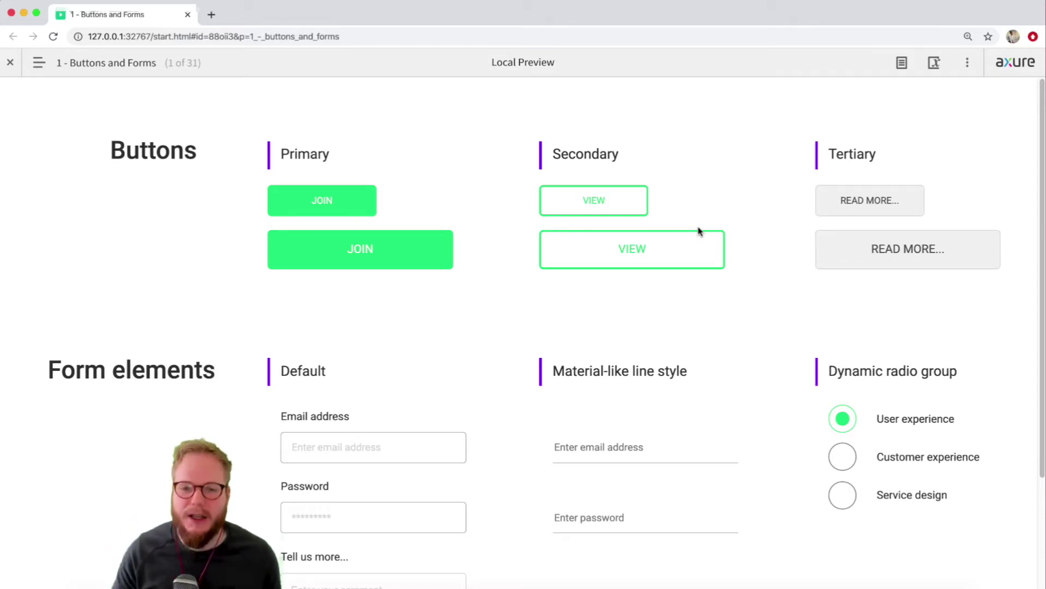
# - Try the default and material-style email fields and the password field in the preview, then return to the editor
pyautogui.scroll(-1, 192, 252)
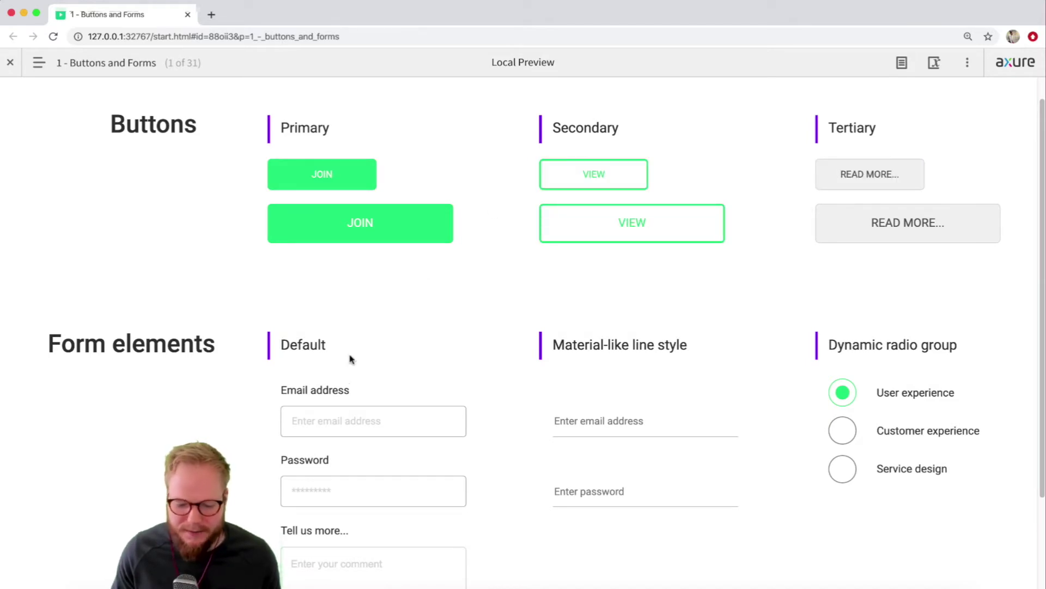
pyautogui.click(322, 421)
pyautogui.click(625, 424)
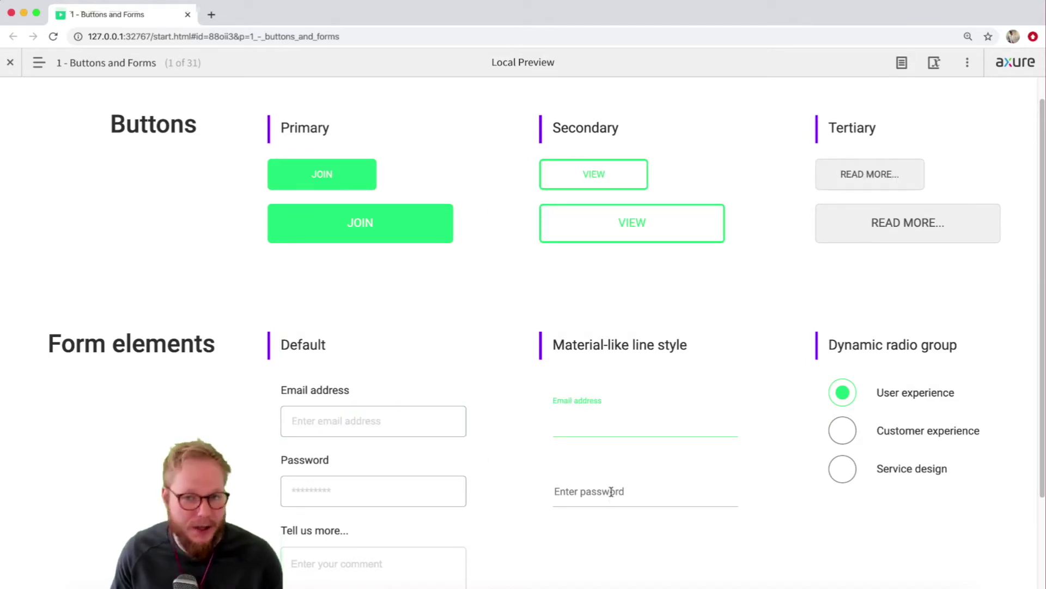
pyautogui.click(611, 492)
pyautogui.press('super+Tab')
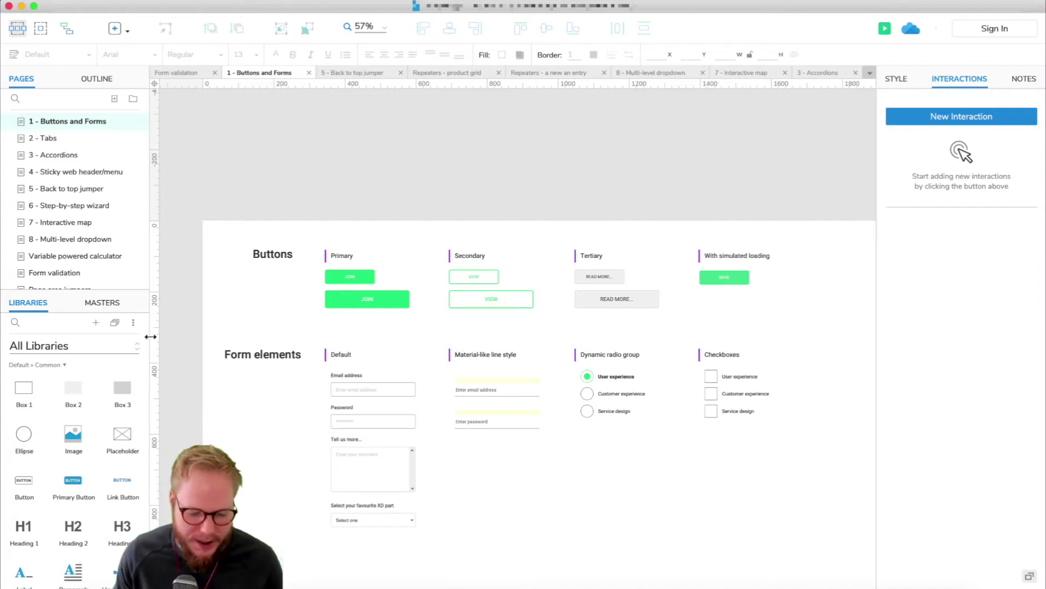
# - Drop a trial Image and Ellipse on the Buttons and Forms page, then delete both
pyautogui.scroll(-1, 75, 376)
pyautogui.moveTo(72, 425); pyautogui.dragTo(303, 356)
pyautogui.moveTo(24, 419); pyautogui.dragTo(253, 453)
pyautogui.press('Delete')
pyautogui.click(305, 405)
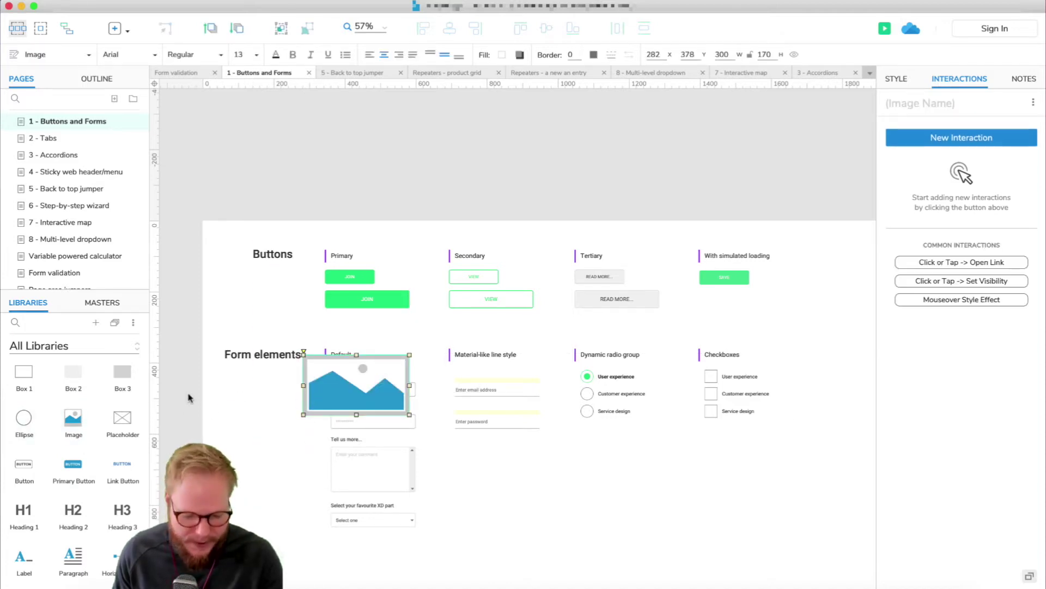
pyautogui.press('Delete')
# - Switch to the Sample UI Patterns library and try, then delete, a Button Group and Input Stepper
pyautogui.click(62, 349)
pyautogui.click(55, 434)
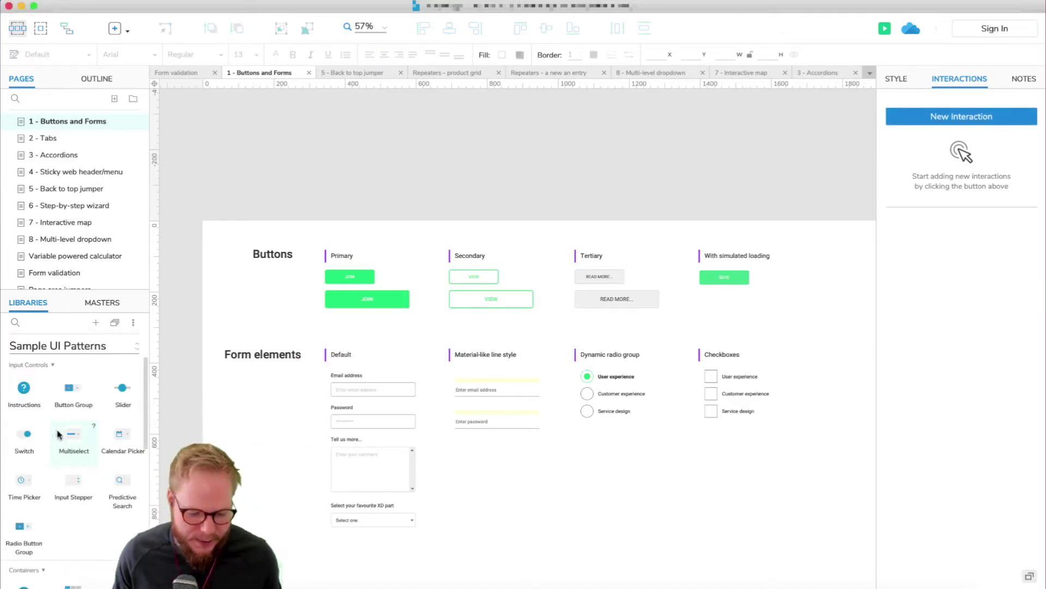
pyautogui.moveTo(67, 401); pyautogui.dragTo(267, 409)
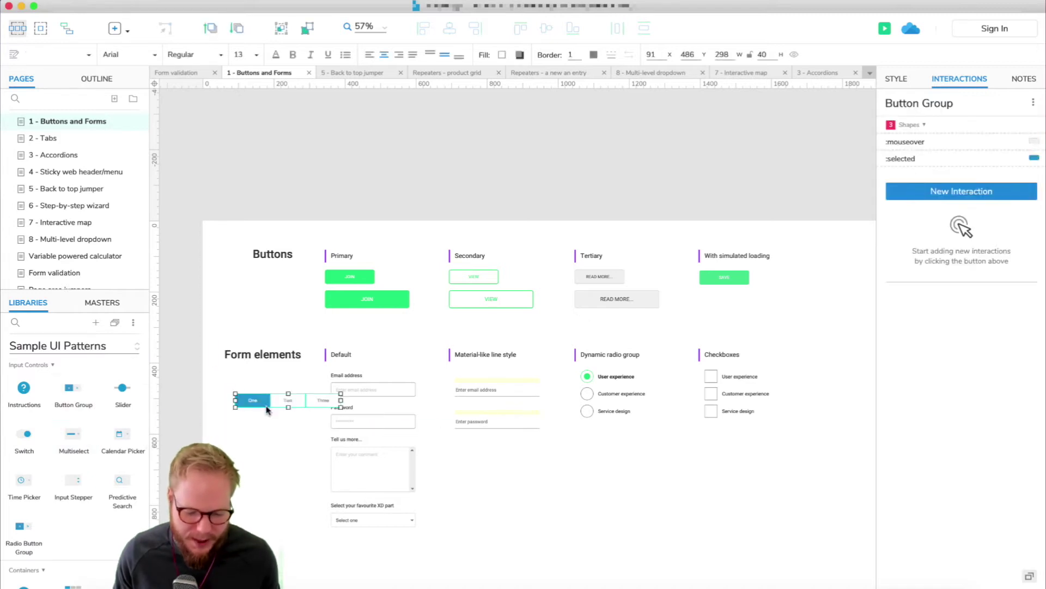
pyautogui.press('Delete')
pyautogui.scroll(-3, 545, 327)
pyautogui.moveTo(73, 479); pyautogui.dragTo(586, 404)
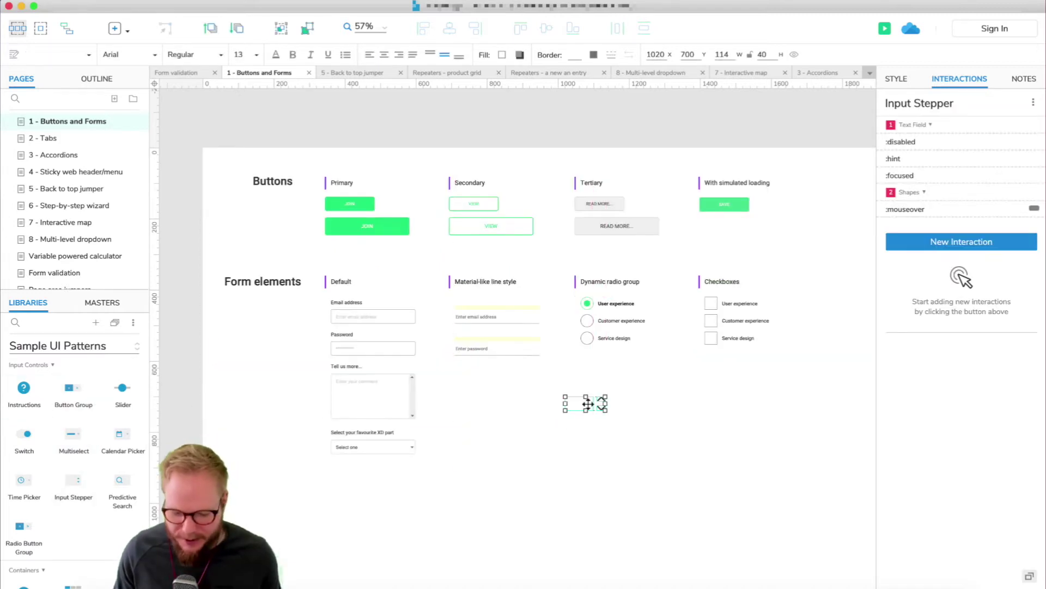
pyautogui.press('Delete')
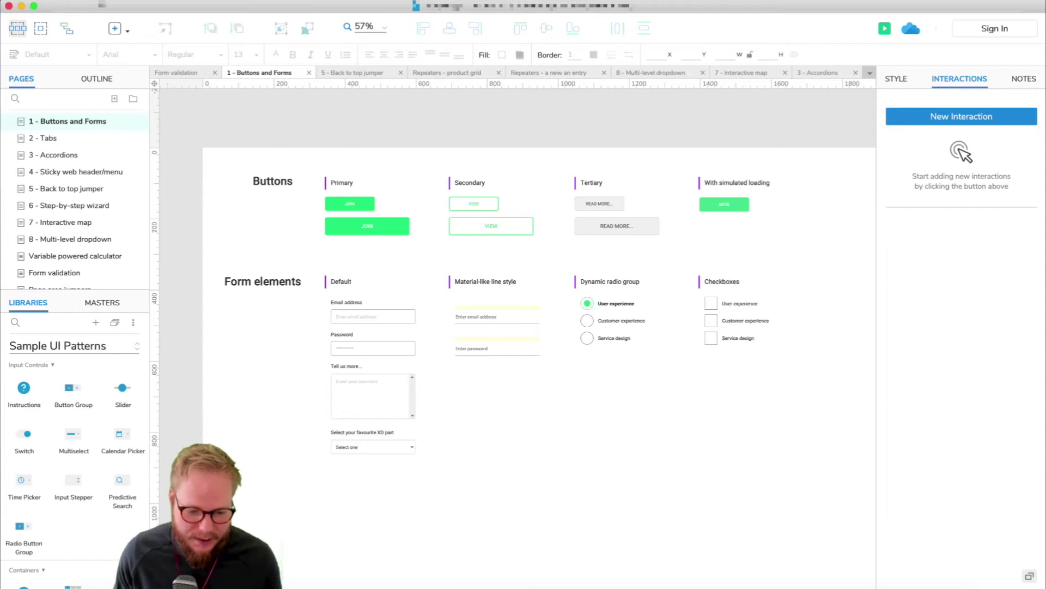
# - Create a new widget library beside the project and show widgets from All Libraries
pyautogui.click(105, 5)
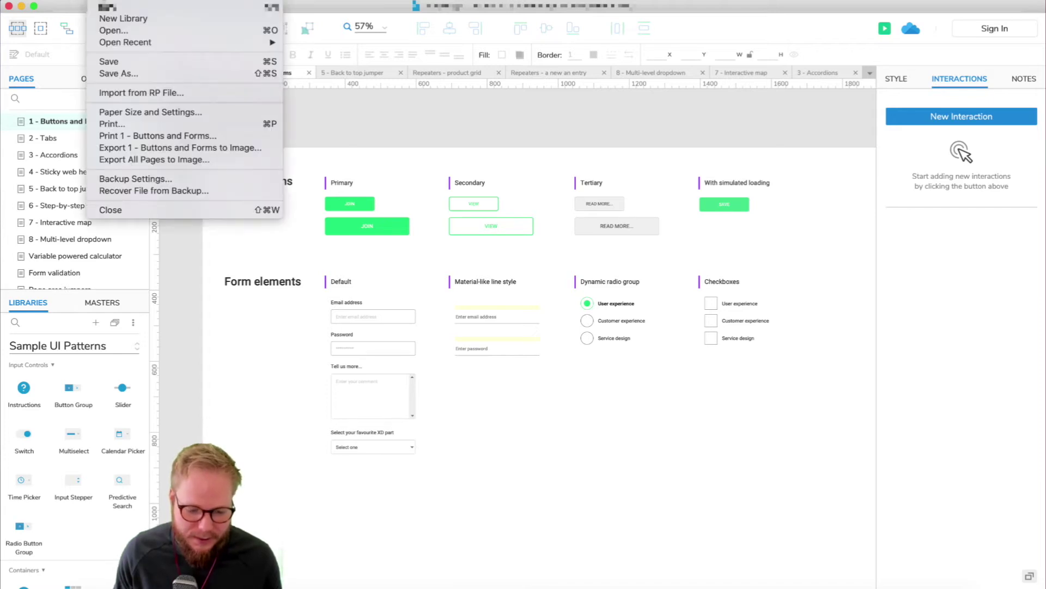
pyautogui.click(114, 21)
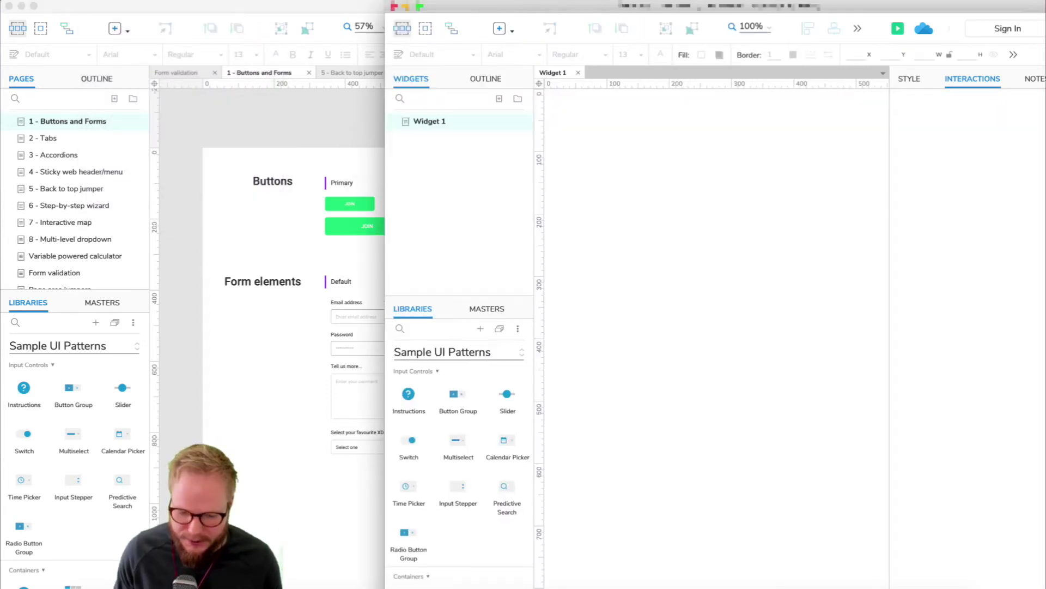
pyautogui.moveTo(386, 305); pyautogui.dragTo(457, 305)
pyautogui.click(531, 351)
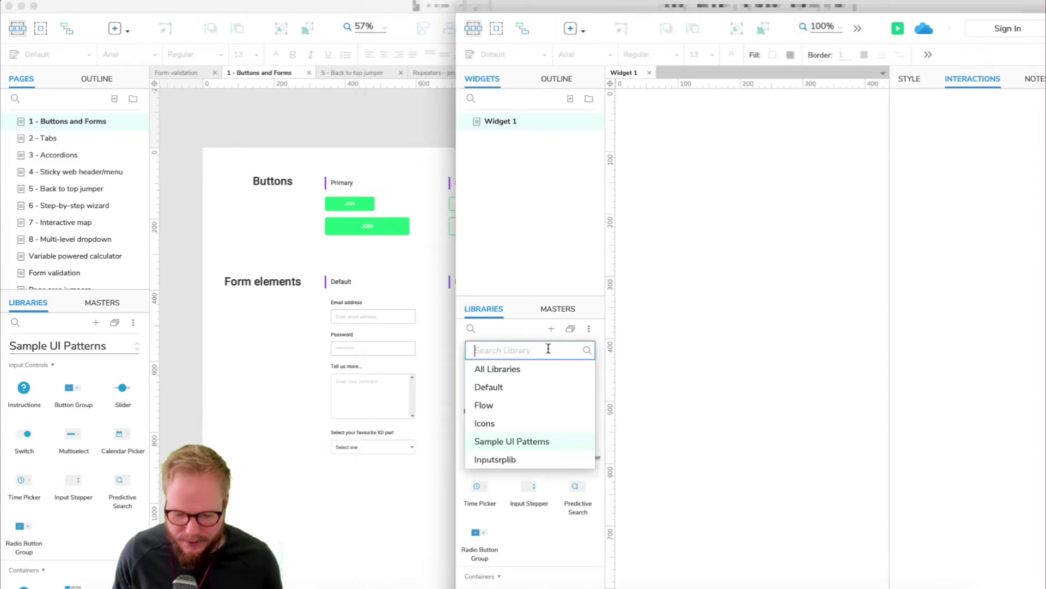
pyautogui.click(533, 371)
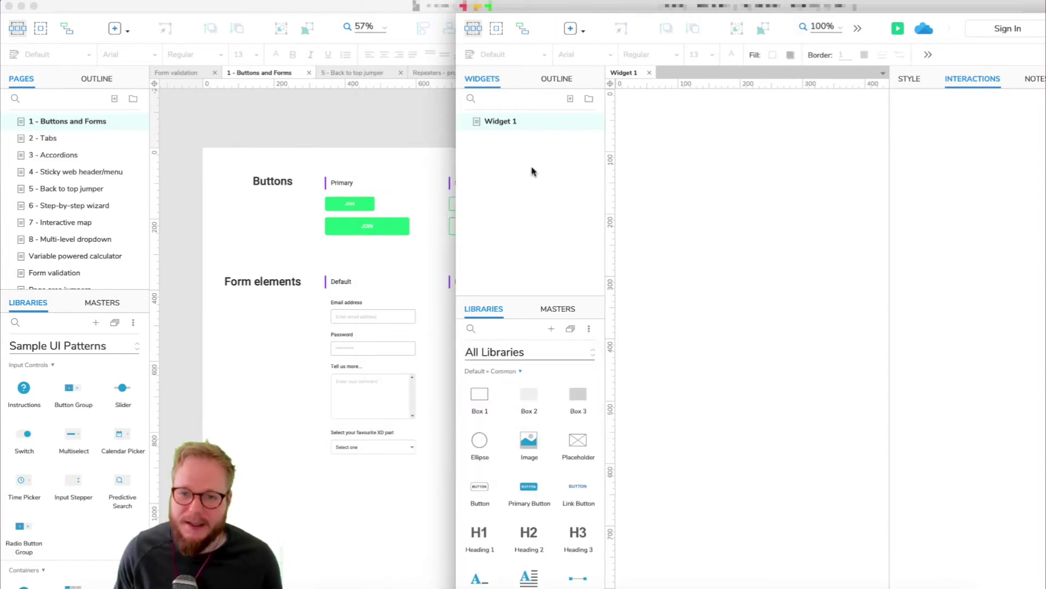
# - Rename the library's Widget 1 page to 'Buttons - primary'
pyautogui.doubleClick(506, 123)
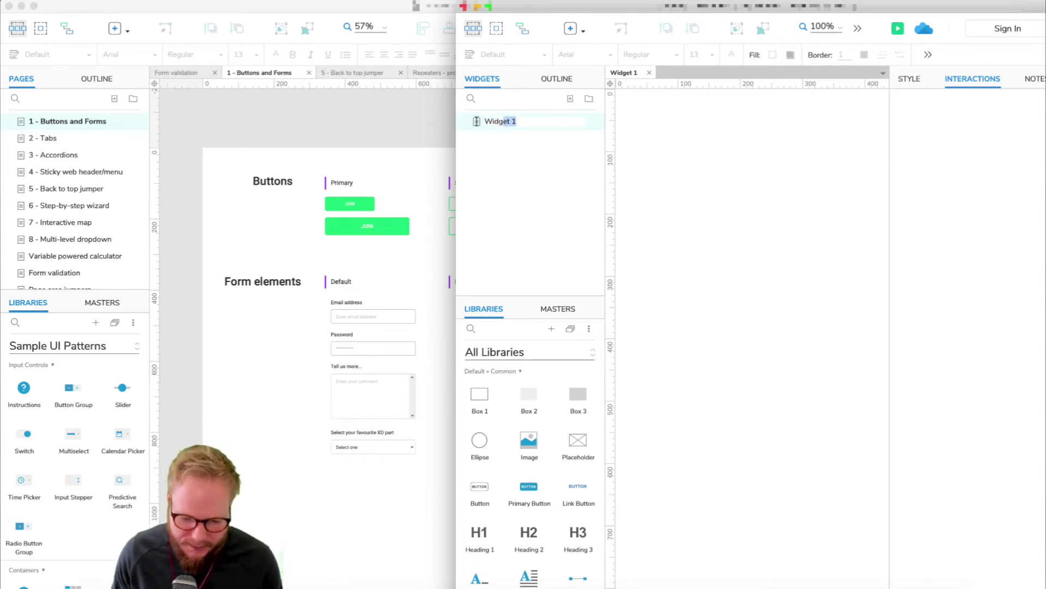
pyautogui.write('Buttons - ')
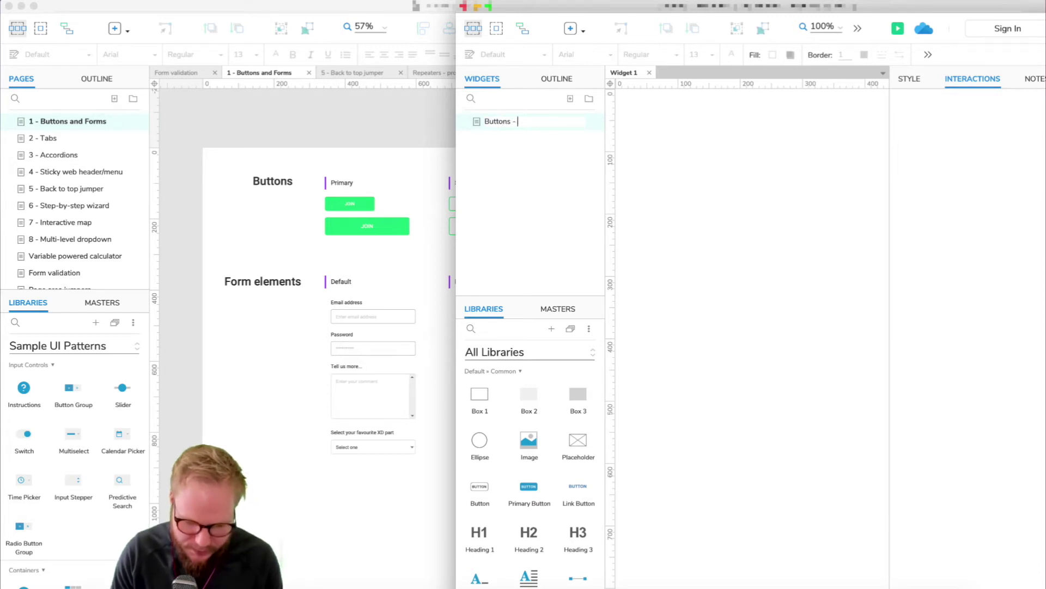
pyautogui.write('primary')
pyautogui.press('Return')
# - Copy the large green JOIN button into Buttons - primary and add another widget page
pyautogui.click(381, 222)
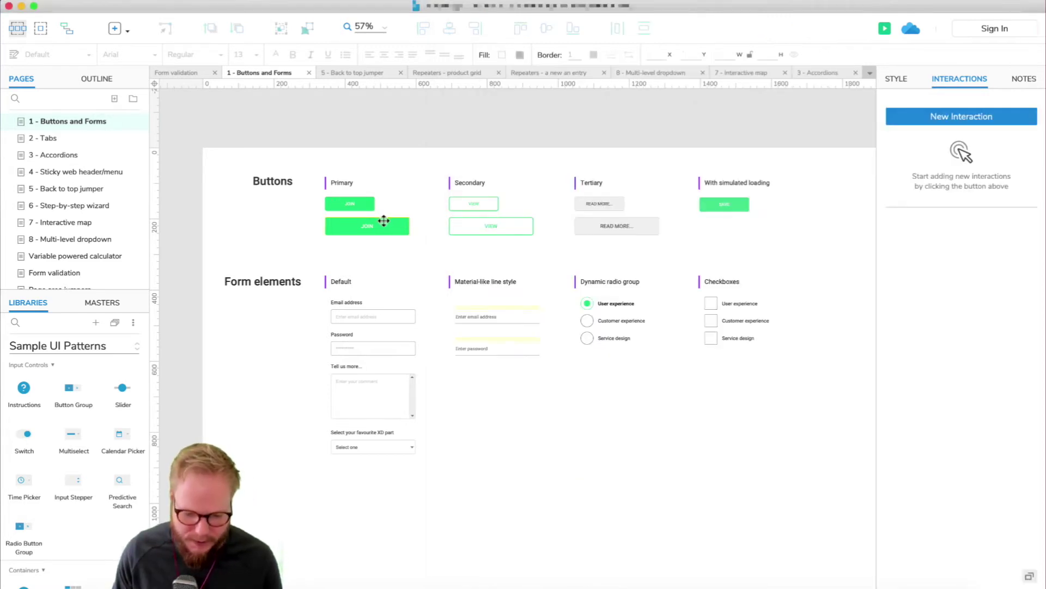
pyautogui.click(380, 222)
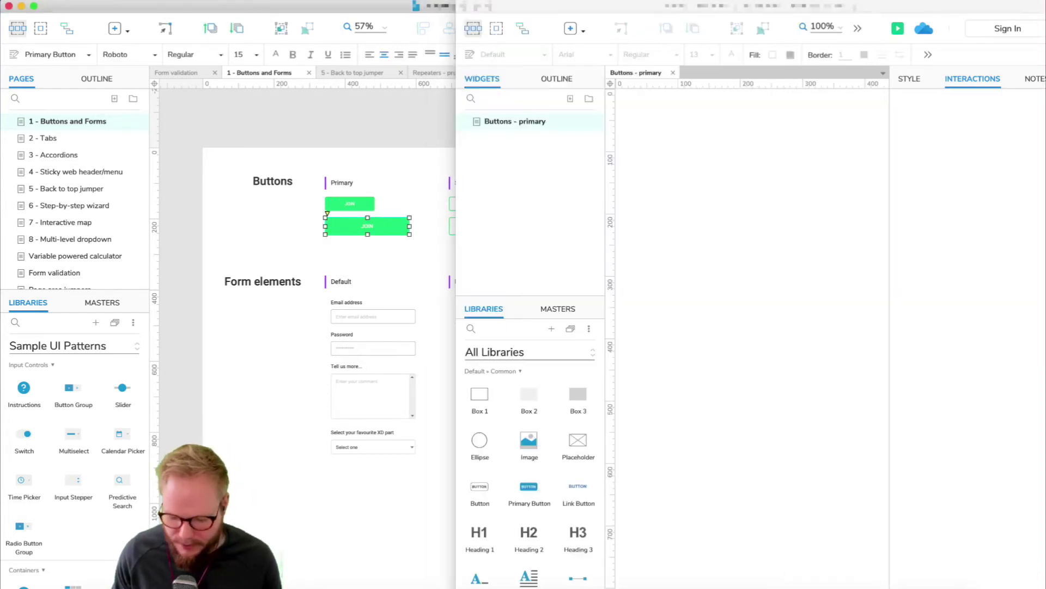
pyautogui.press('super+grave')
pyautogui.press('super+v')
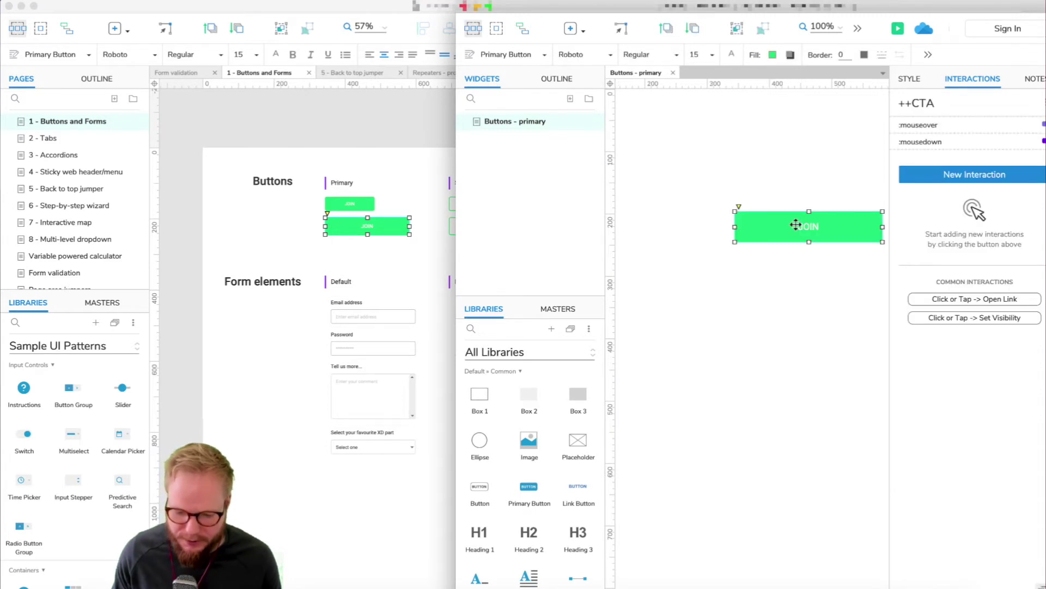
pyautogui.click(792, 187)
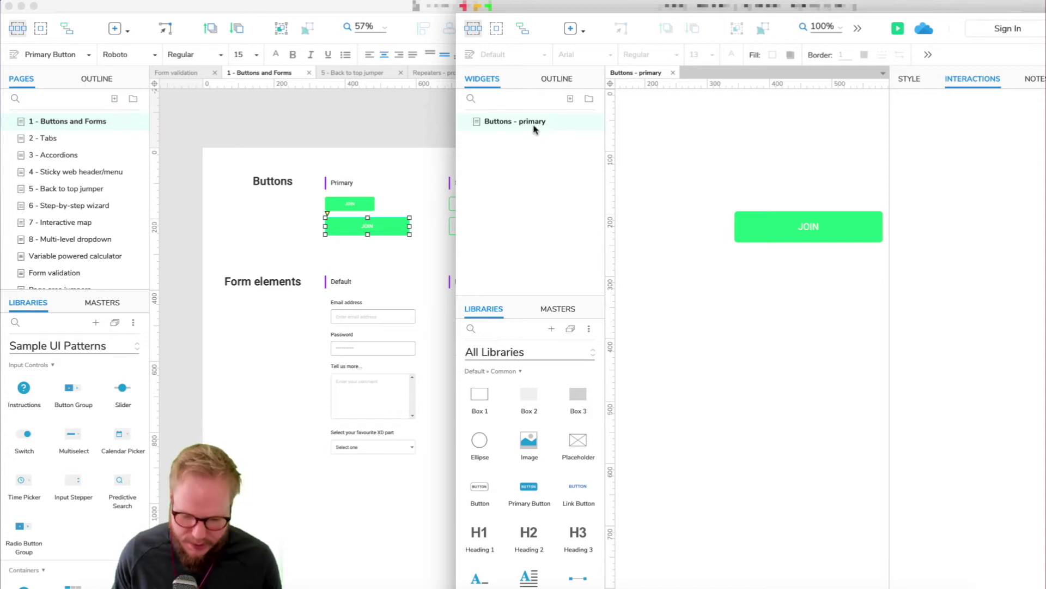
pyautogui.click(570, 99)
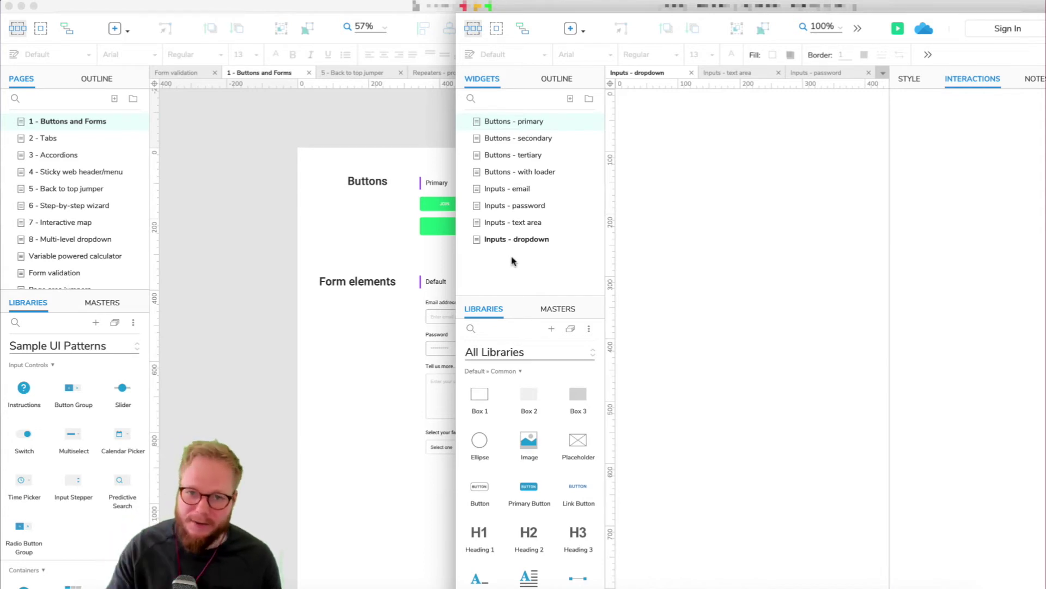
pyautogui.click(357, 362)
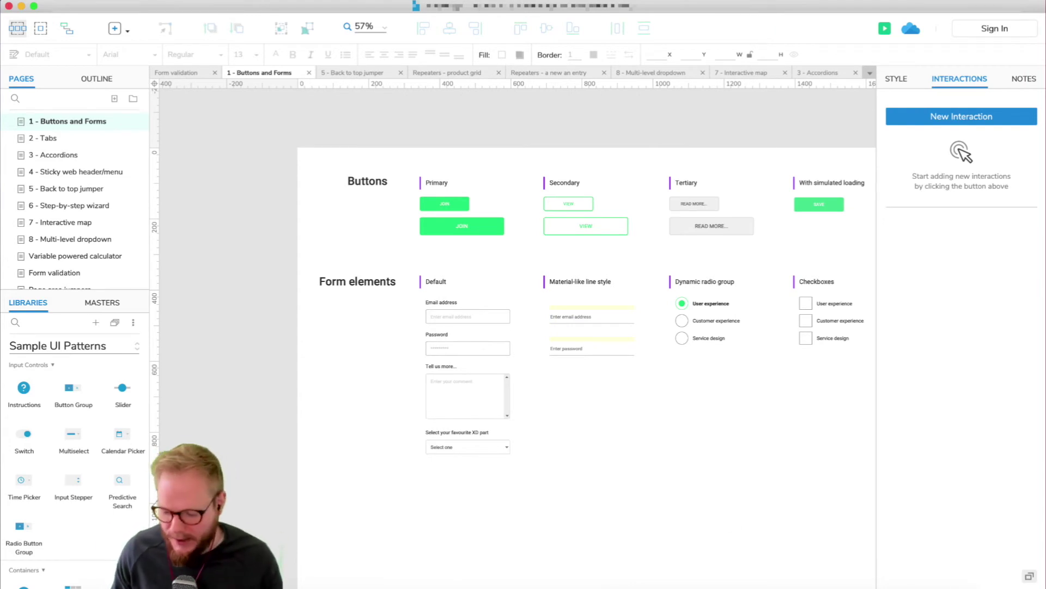
# - Review each library widget from Buttons - secondary to Inputs - text area, then start saving the library
pyautogui.press('super+grave')
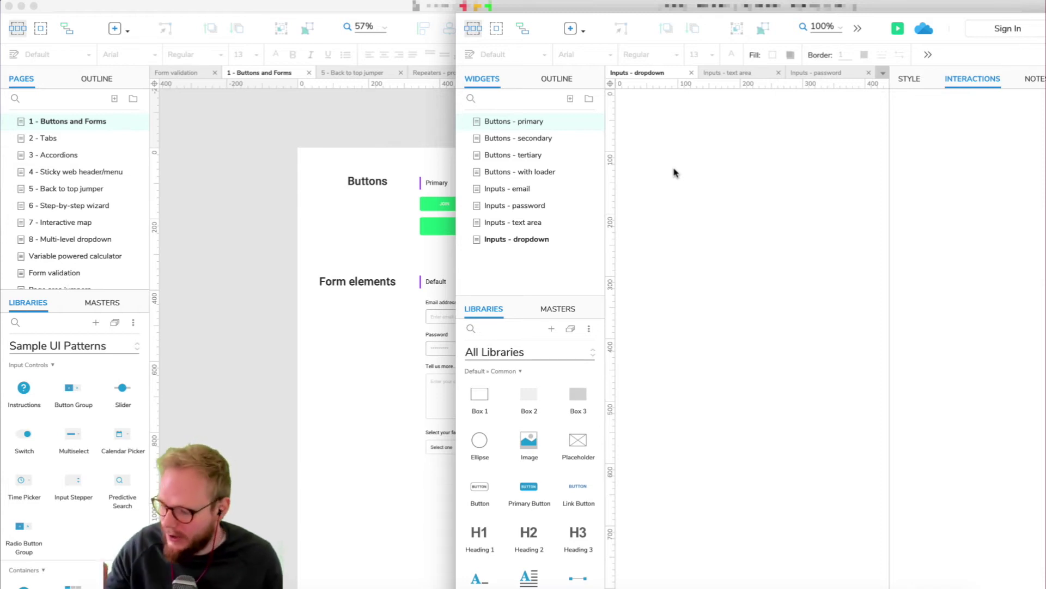
pyautogui.click(500, 138)
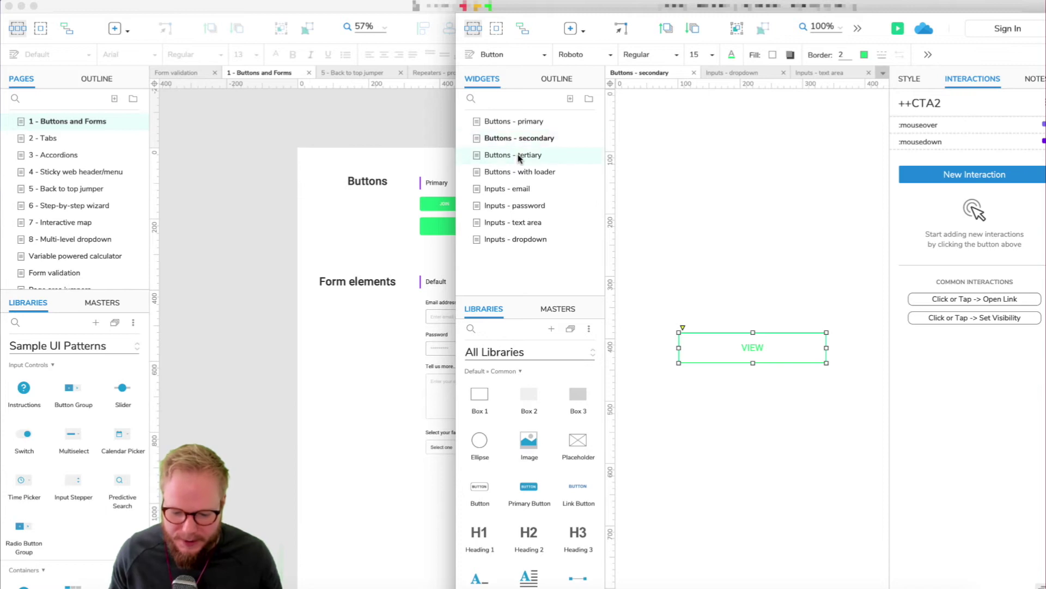
pyautogui.click(517, 156)
pyautogui.click(521, 172)
pyautogui.click(518, 188)
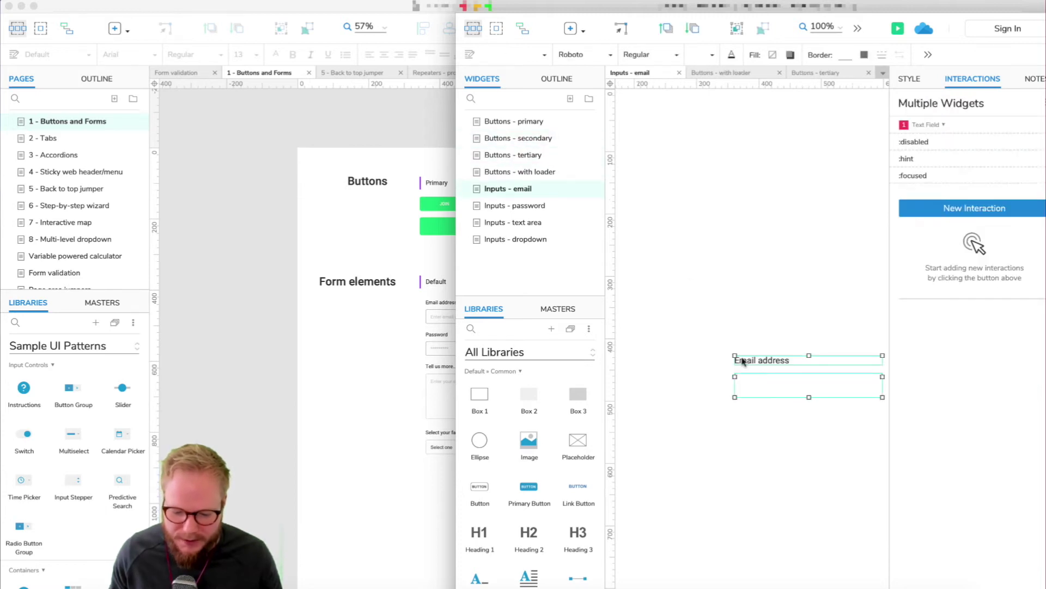
pyautogui.click(534, 206)
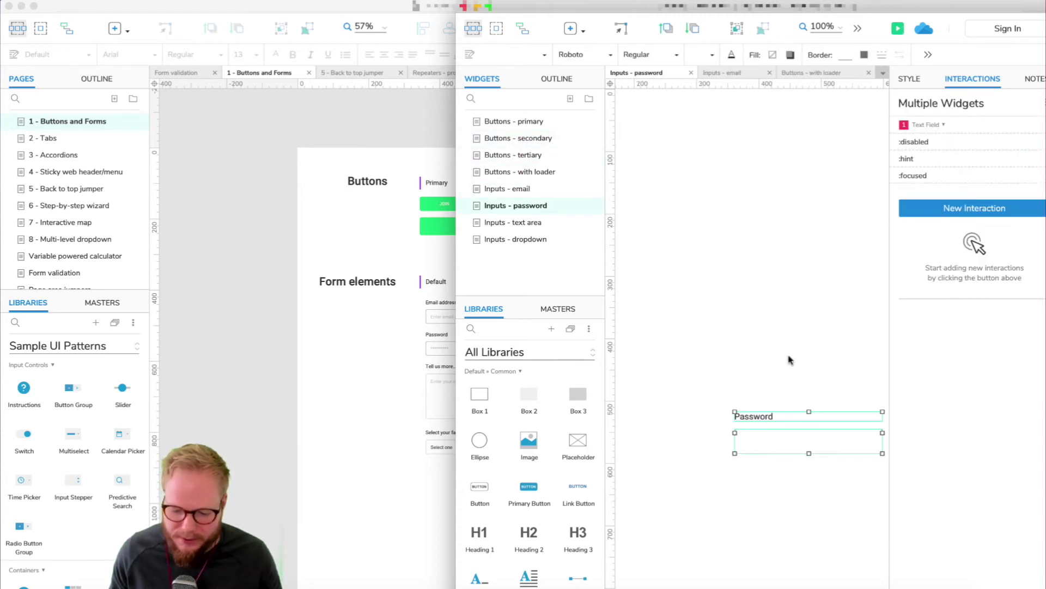
pyautogui.click(525, 222)
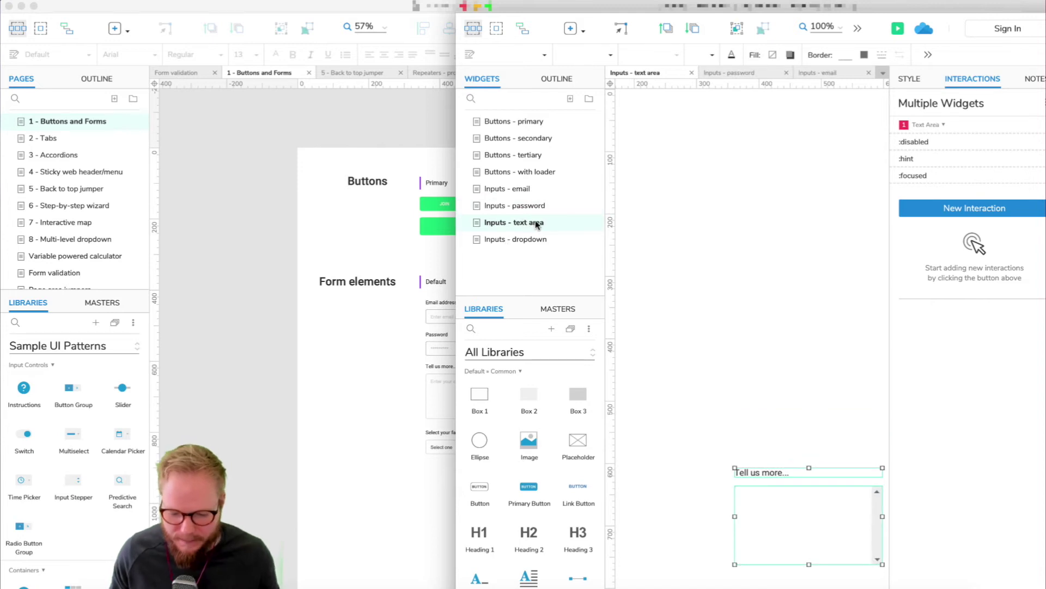
pyautogui.hotkey('ctrl', 's')
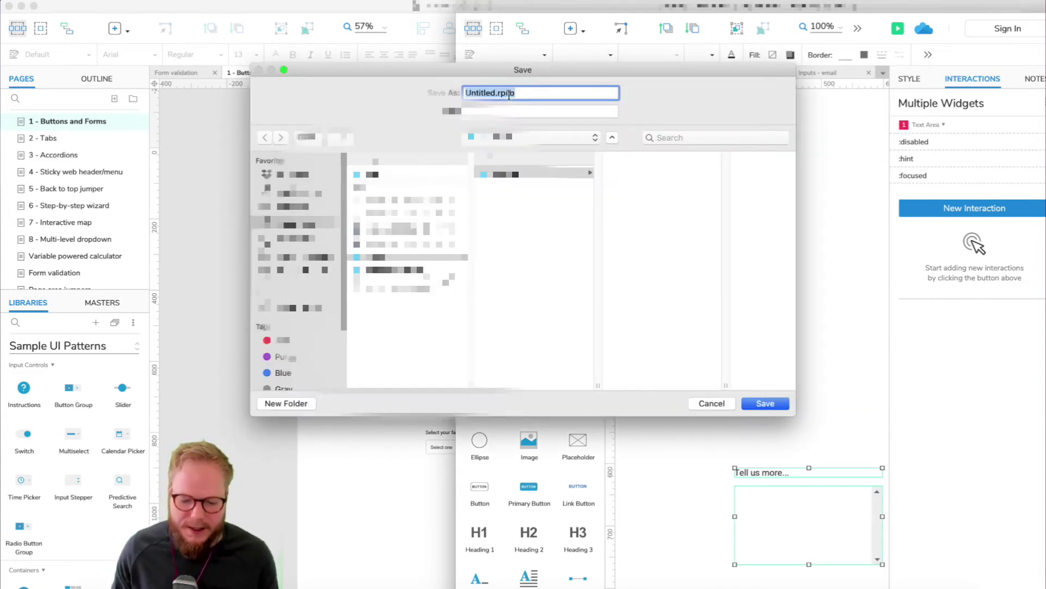
# - Save the widget library as Demo-library.rplib and close its window
pyautogui.click(497, 92)
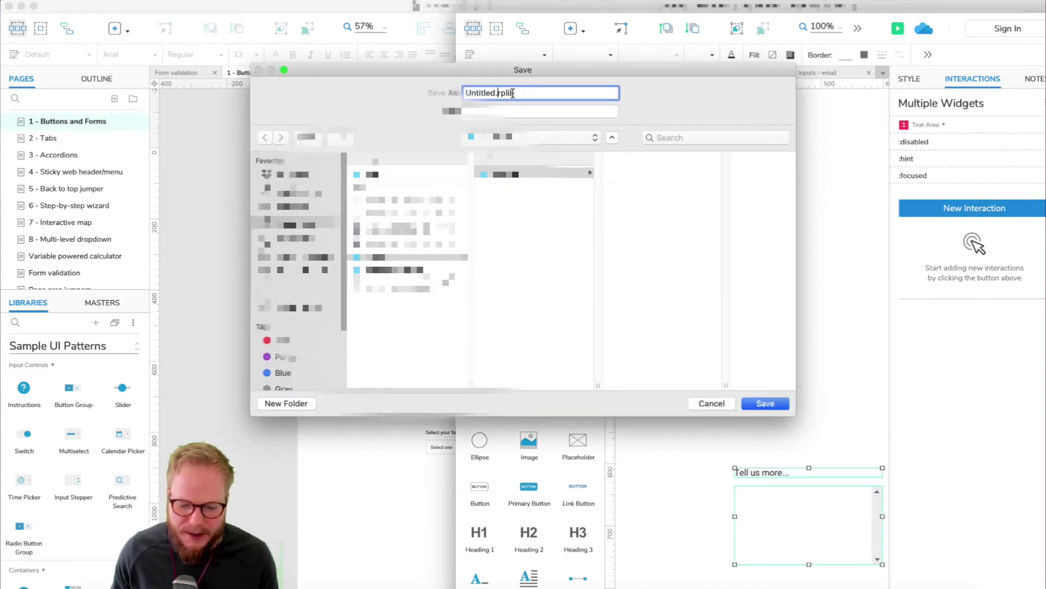
pyautogui.doubleClick(494, 93)
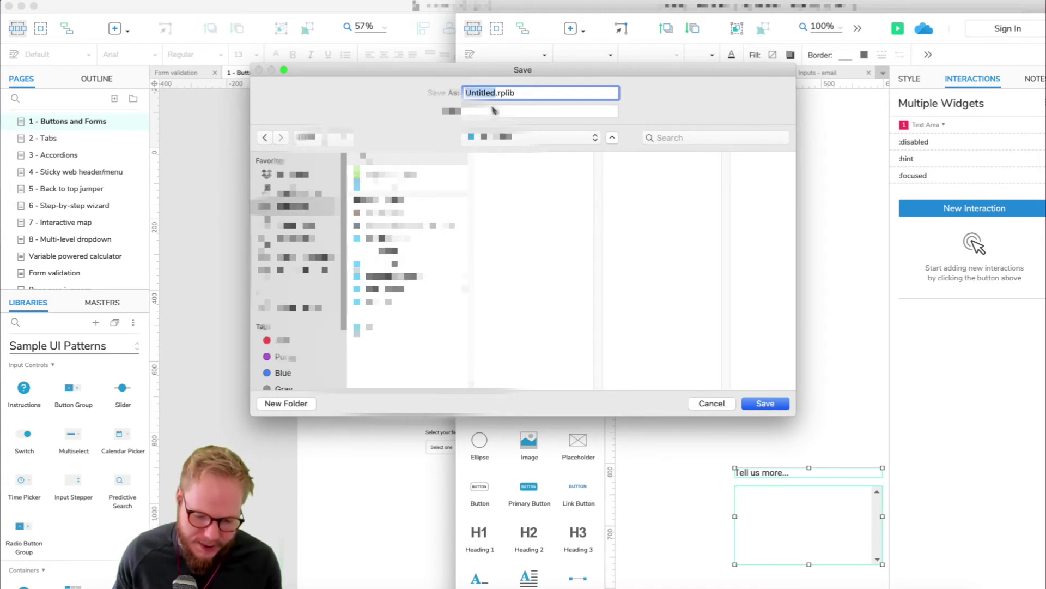
pyautogui.write('Demo-')
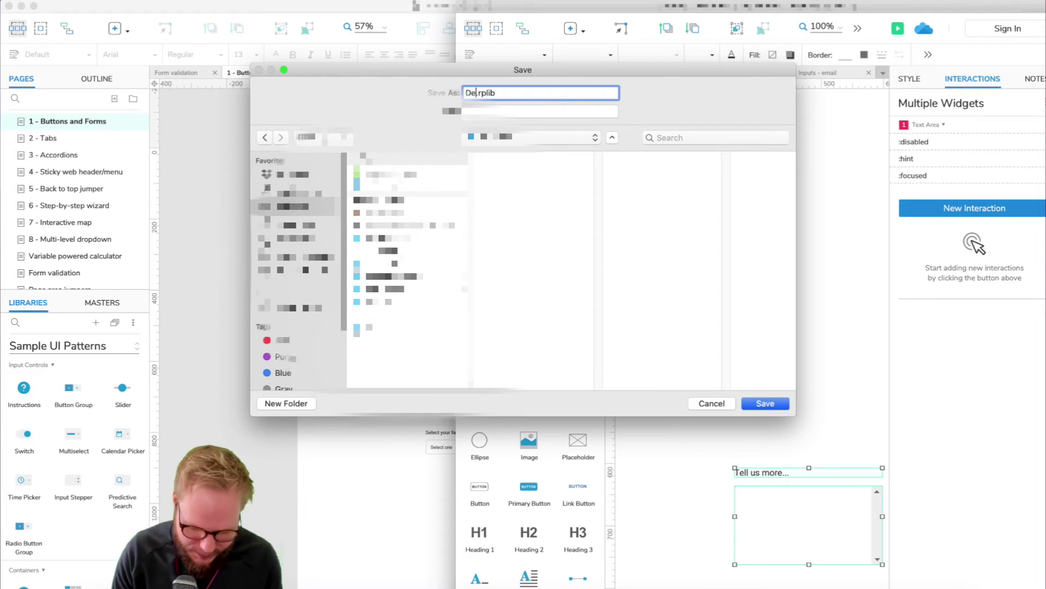
pyautogui.write('library')
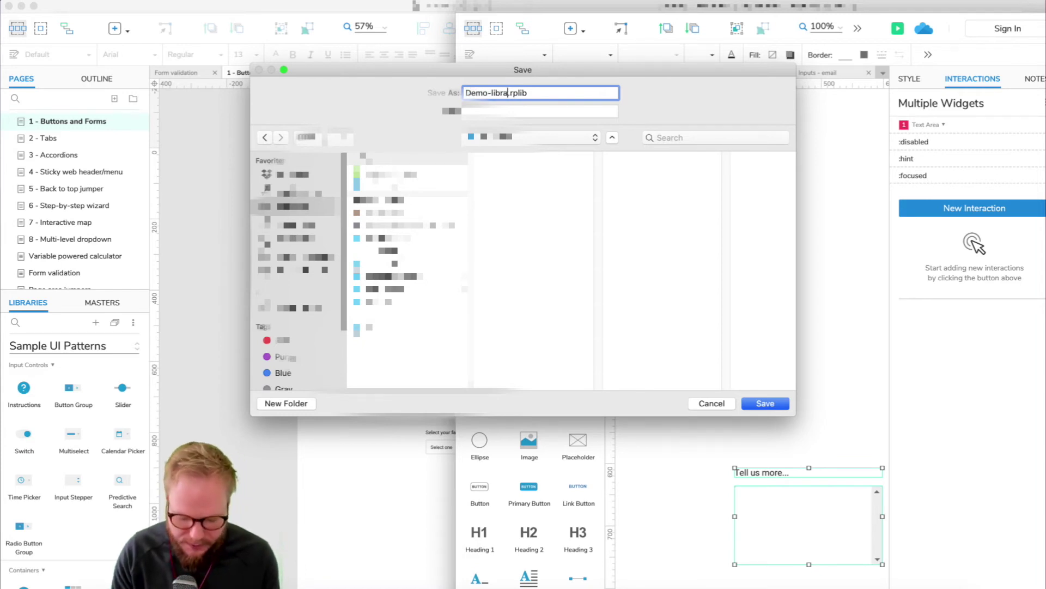
pyautogui.press('Return')
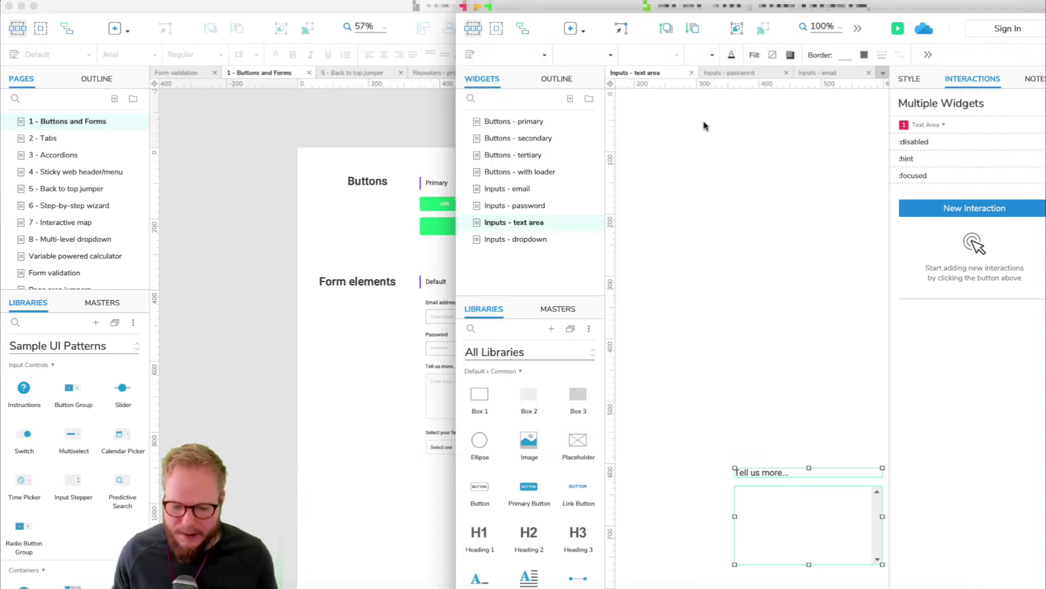
pyautogui.click(466, 7)
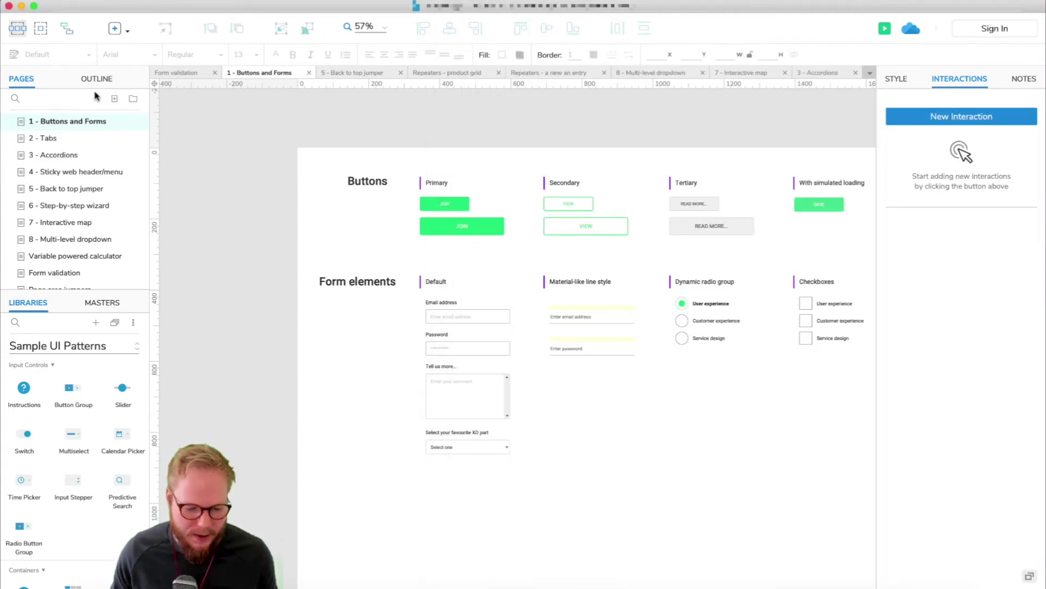
# - Add a blank Page 1 to the project and load Demo-library.rplib as a library
pyautogui.click(115, 98)
pyautogui.press('Return')
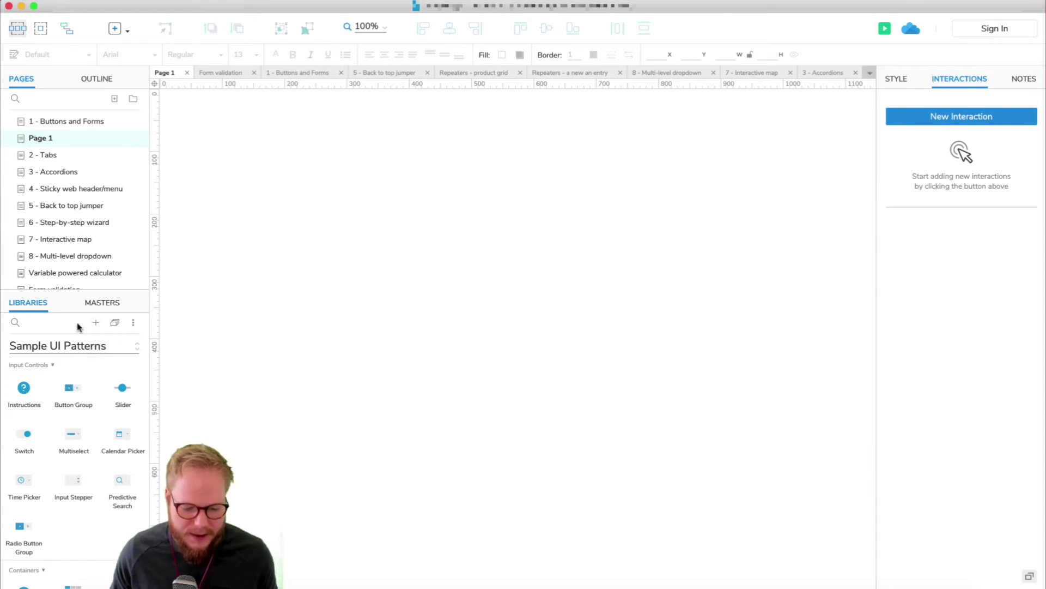
pyautogui.click(96, 322)
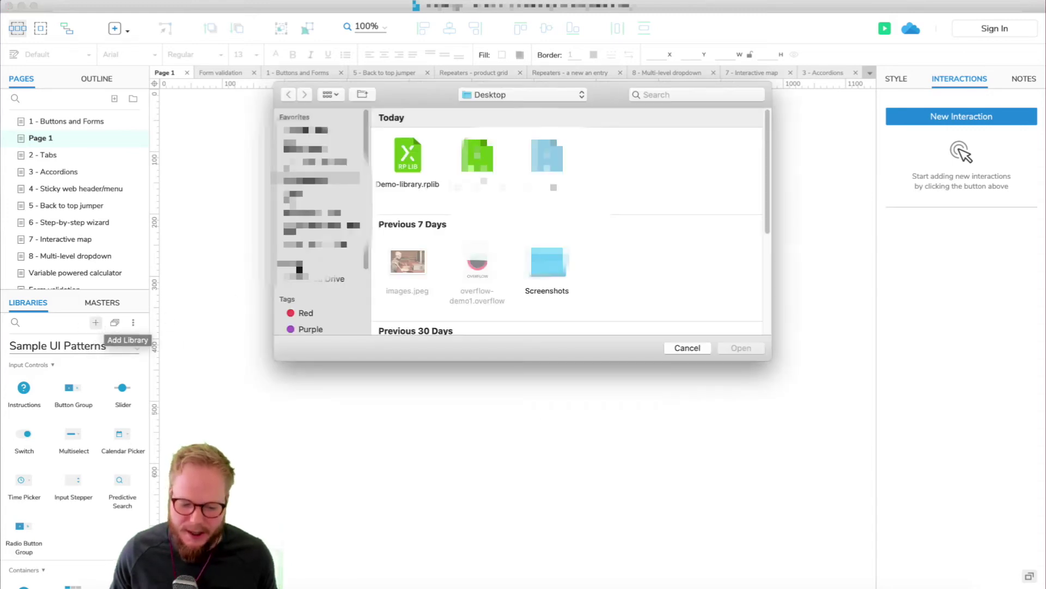
pyautogui.doubleClick(412, 186)
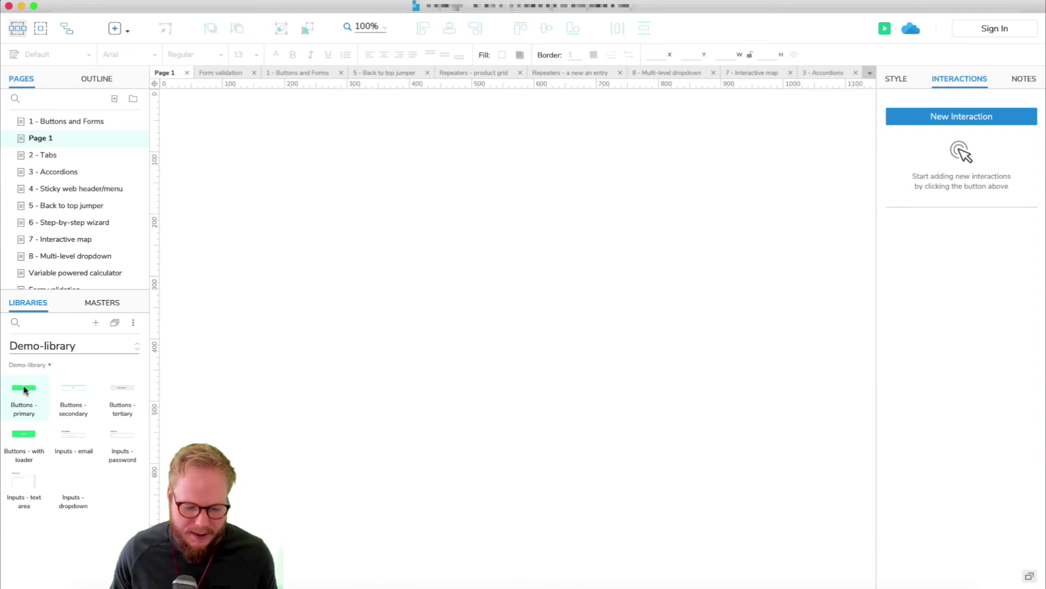
# - Place the JOIN, VIEW and READ MORE buttons plus password and email inputs on Page 1
pyautogui.moveTo(23, 390); pyautogui.dragTo(233, 267)
pyautogui.moveTo(79, 391); pyautogui.dragTo(421, 338)
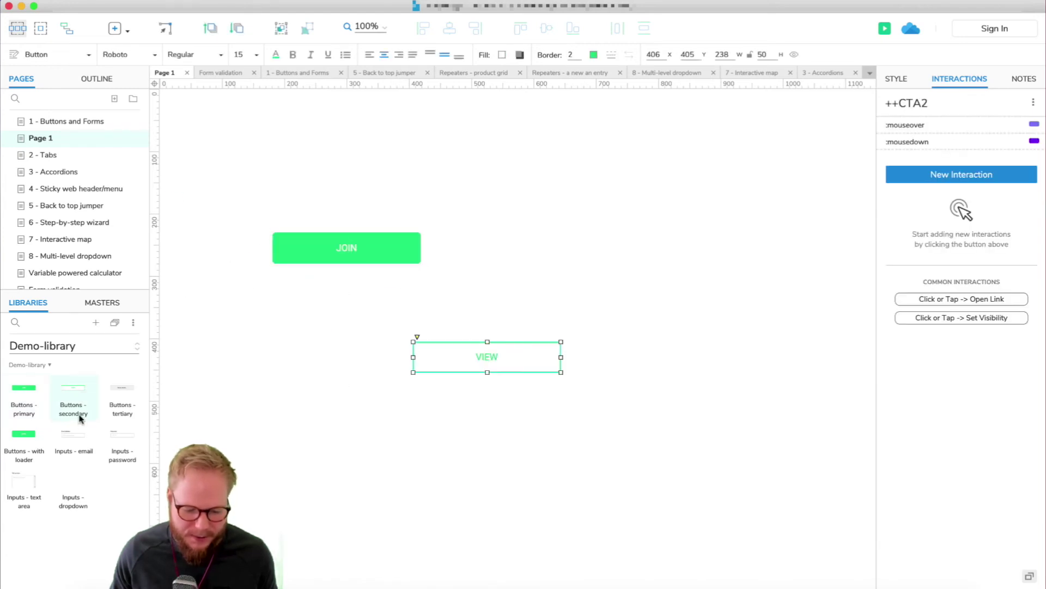
pyautogui.moveTo(113, 392); pyautogui.dragTo(332, 380)
pyautogui.moveTo(122, 435); pyautogui.dragTo(556, 244)
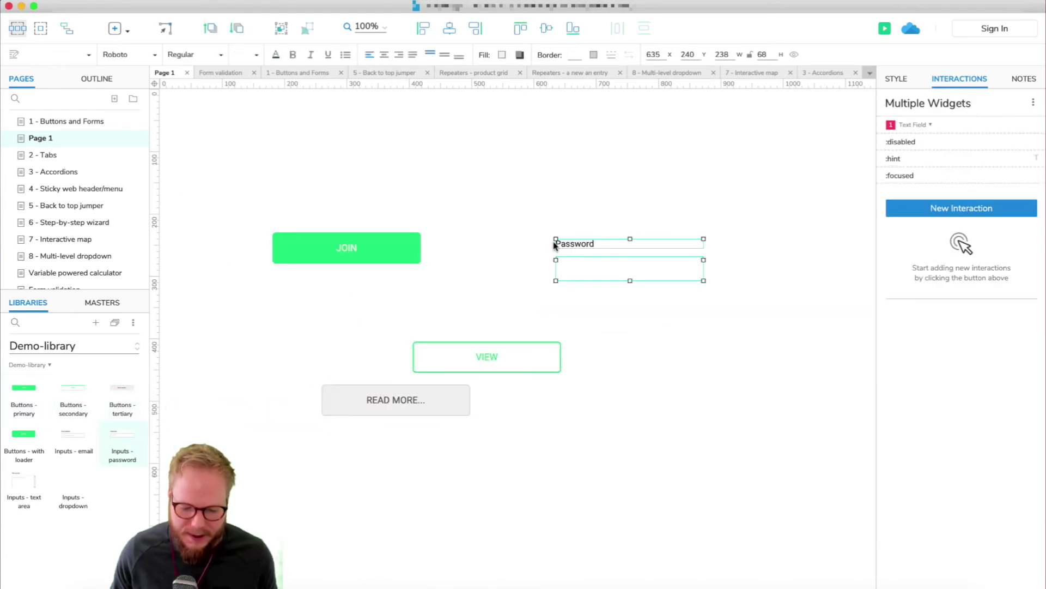
pyautogui.moveTo(73, 436); pyautogui.dragTo(556, 170)
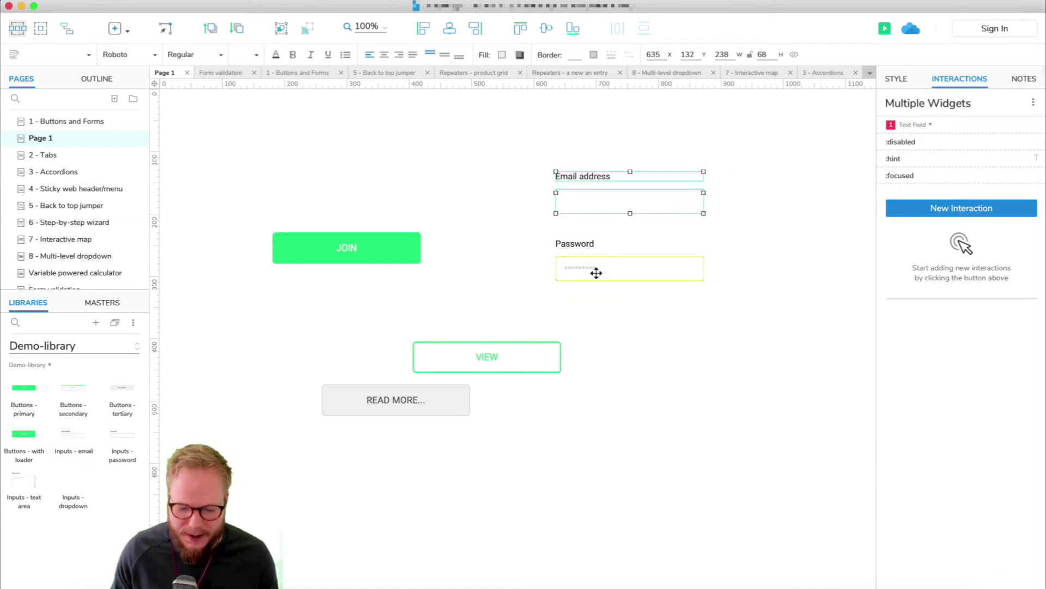
# - Check the email and password fields' placement, then preview Page 1 in the browser
pyautogui.click(609, 262)
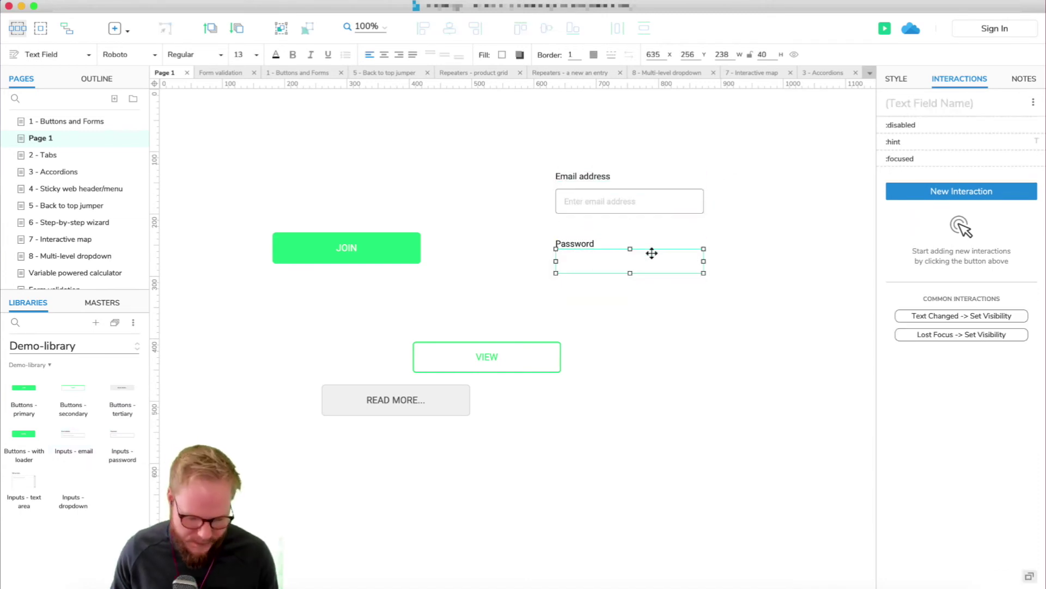
pyautogui.click(640, 205)
pyautogui.moveTo(653, 204)
pyautogui.mouseDown()
pyautogui.moveTo(682, 180)
pyautogui.moveTo(659, 213)
pyautogui.moveTo(654, 205)
pyautogui.mouseUp()
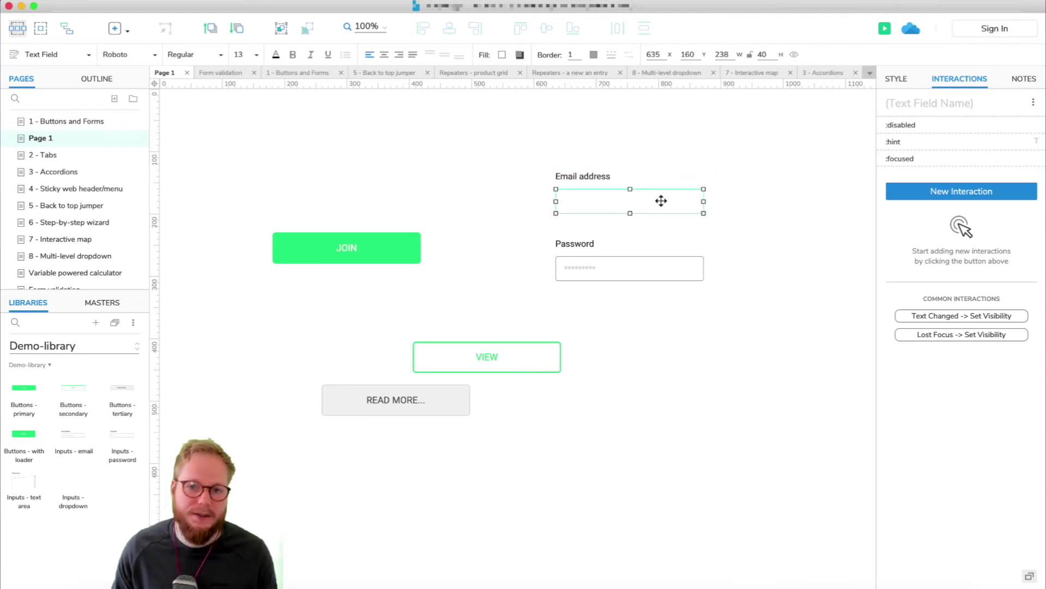
pyautogui.click(759, 238)
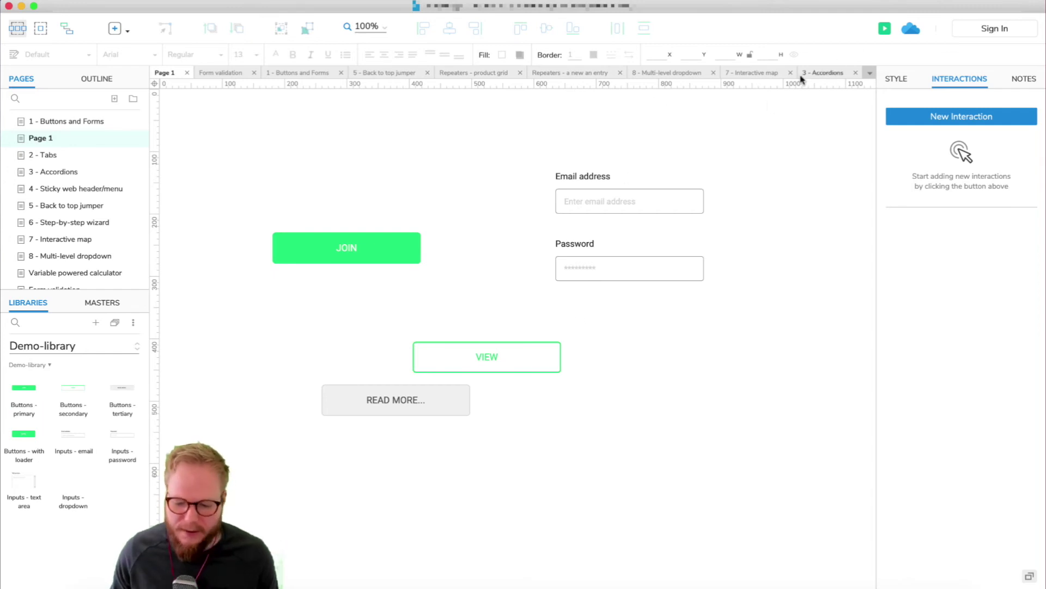
pyautogui.click(884, 28)
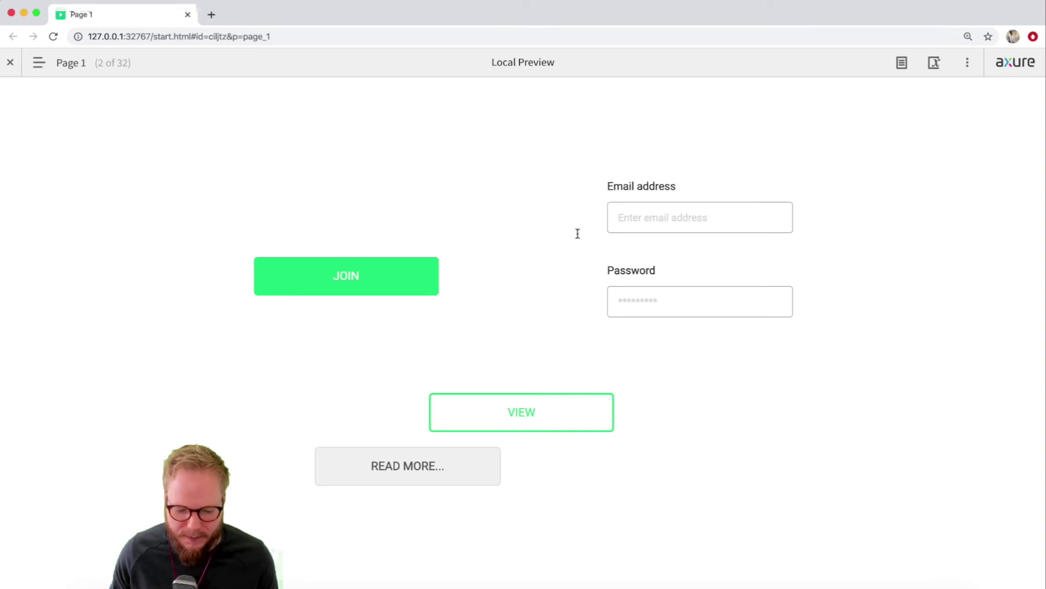
# - Focus the email field, type a sample password to confirm masking, then close the preview
pyautogui.click(649, 213)
pyautogui.click(654, 306)
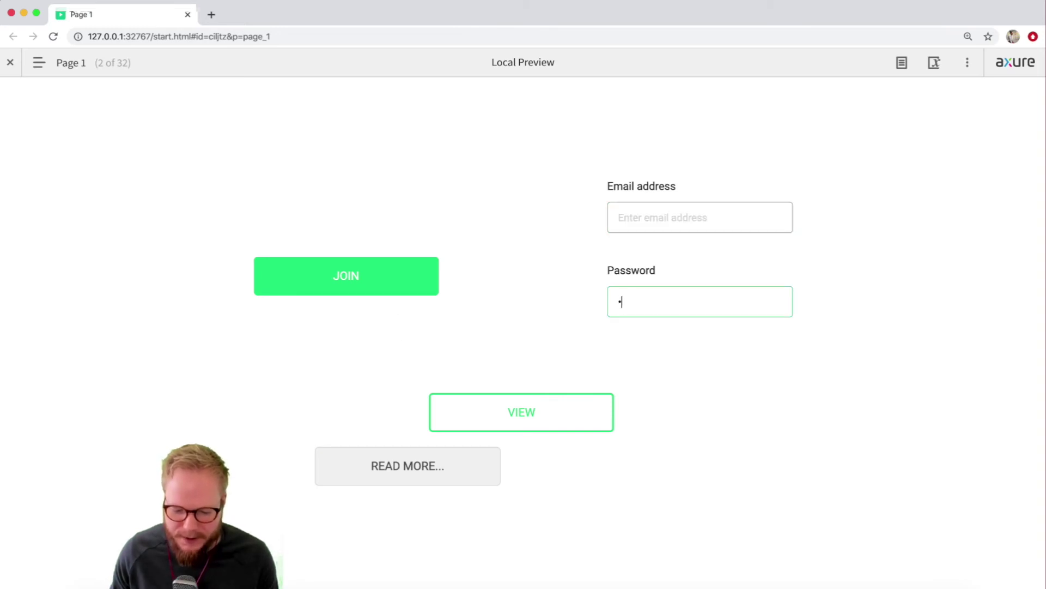
pyautogui.write('password1')
pyautogui.click(744, 406)
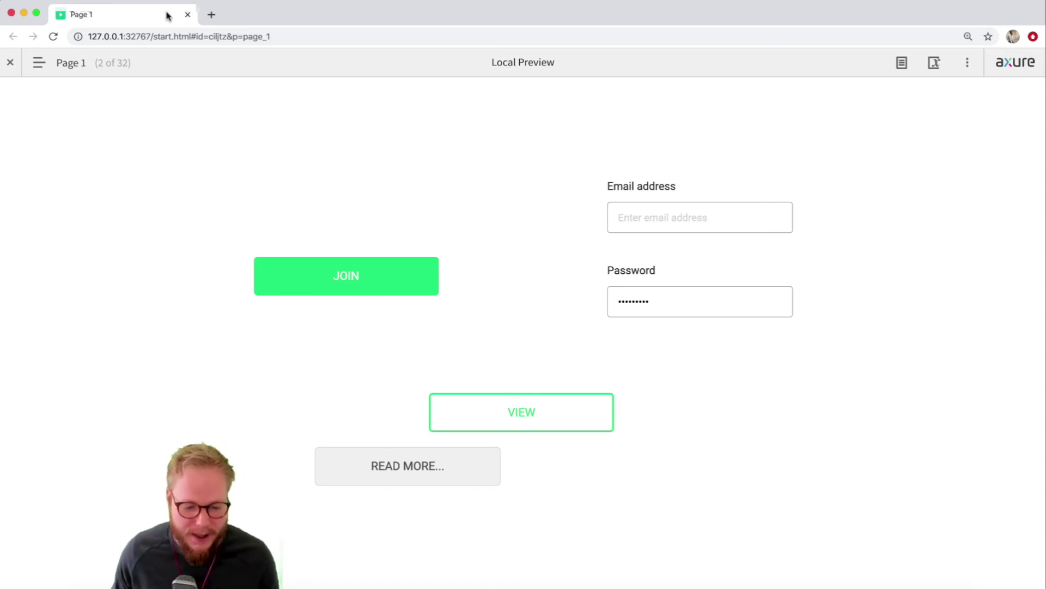
pyautogui.click(188, 15)
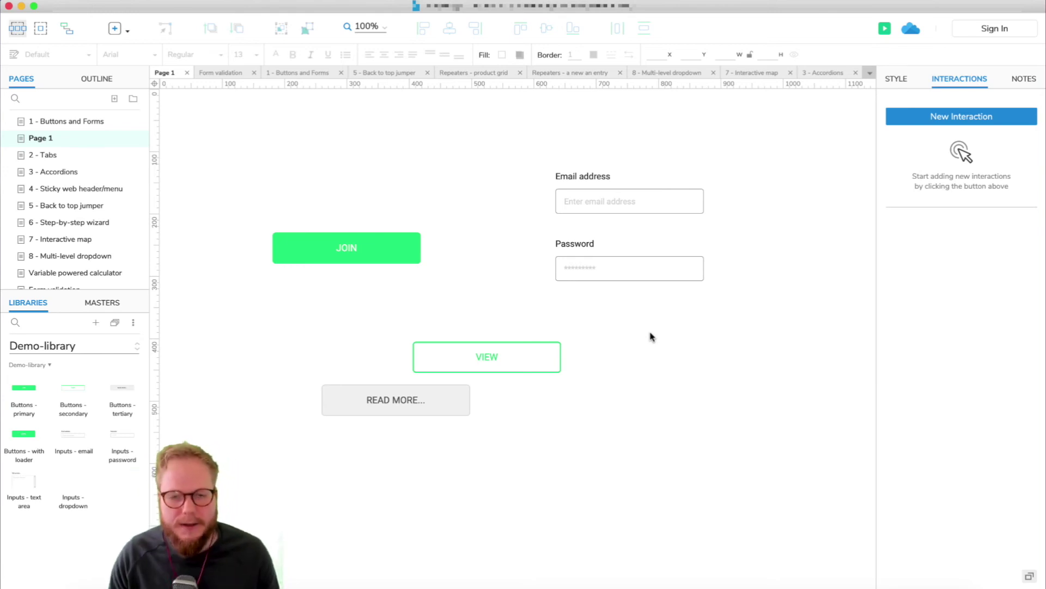
# - Switch to Sample UI Patterns and place a Slider to the right of the VIEW button
pyautogui.click(74, 345)
pyautogui.click(106, 418)
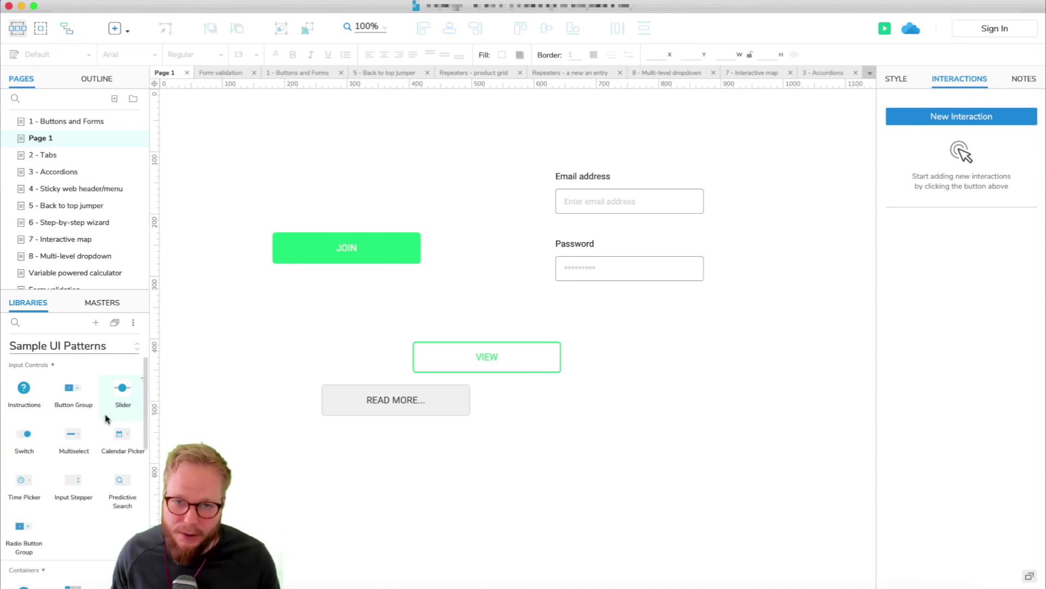
pyautogui.moveTo(131, 392); pyautogui.dragTo(731, 354)
pyautogui.doubleClick(723, 351)
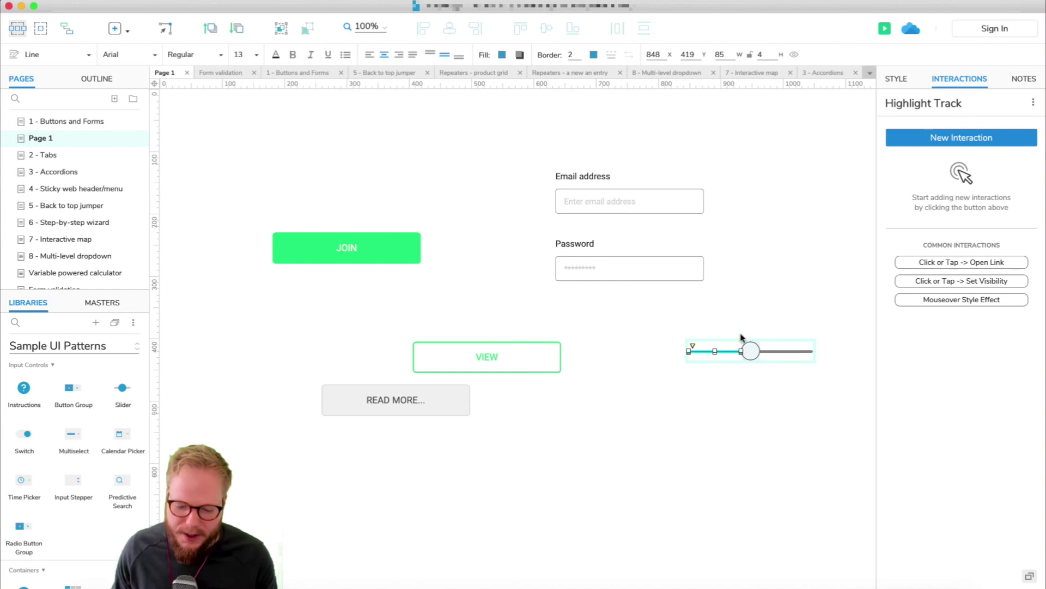
pyautogui.moveTo(840, 320); pyautogui.dragTo(666, 394)
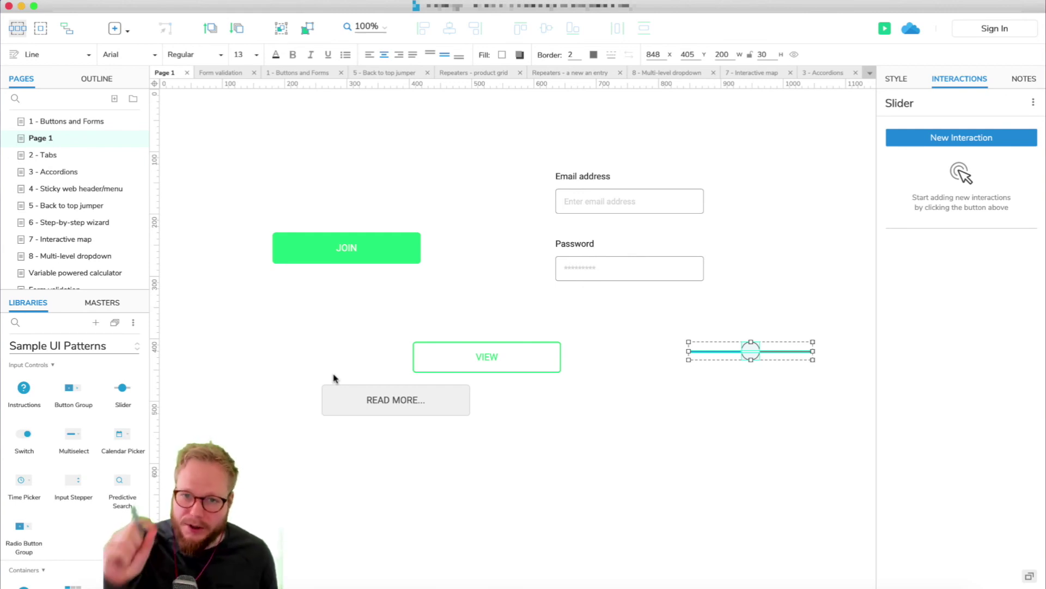
pyautogui.click(593, 441)
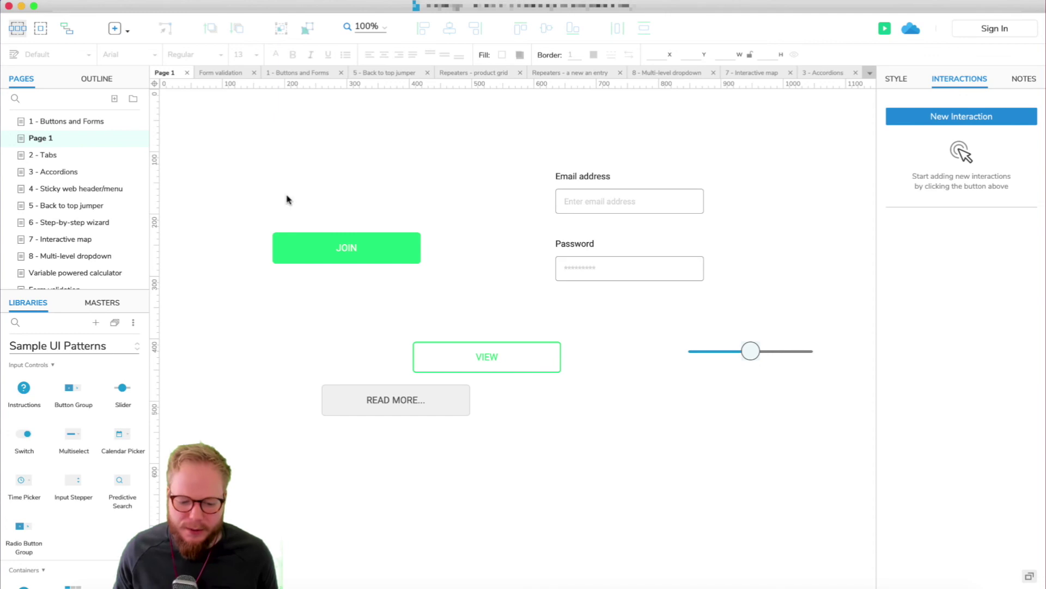
pyautogui.click(77, 238)
# - Open 5 - Back to top jumper, then 4 - Sticky web header/menu to see its scroll-triggered header interactions
pyautogui.click(75, 206)
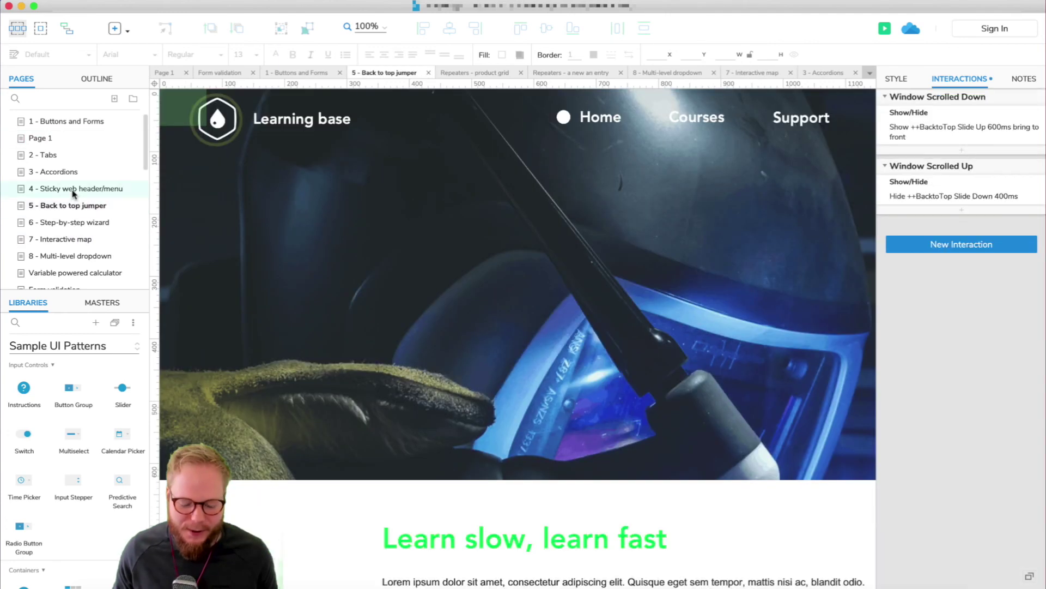
pyautogui.click(69, 185)
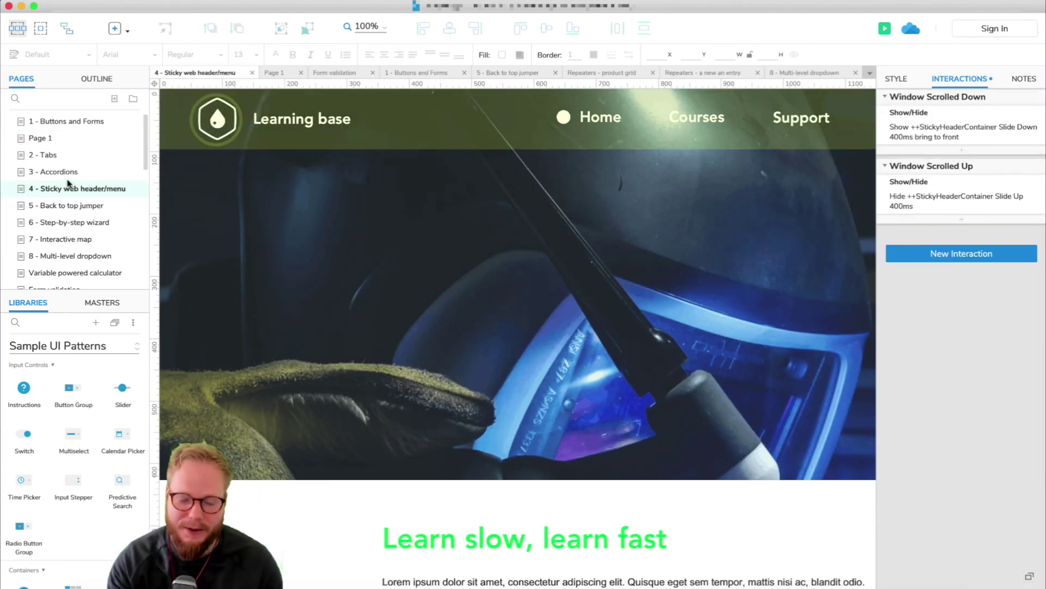